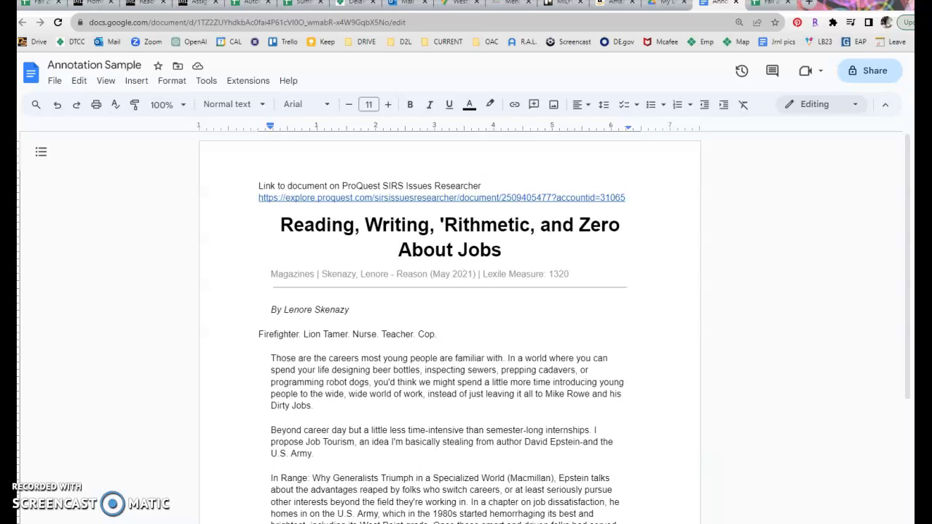
Switch to the U1 Annotation Guide document and copy the whole sample key from its table.
{"action": "left_click", "coordinate": [490, 509]}
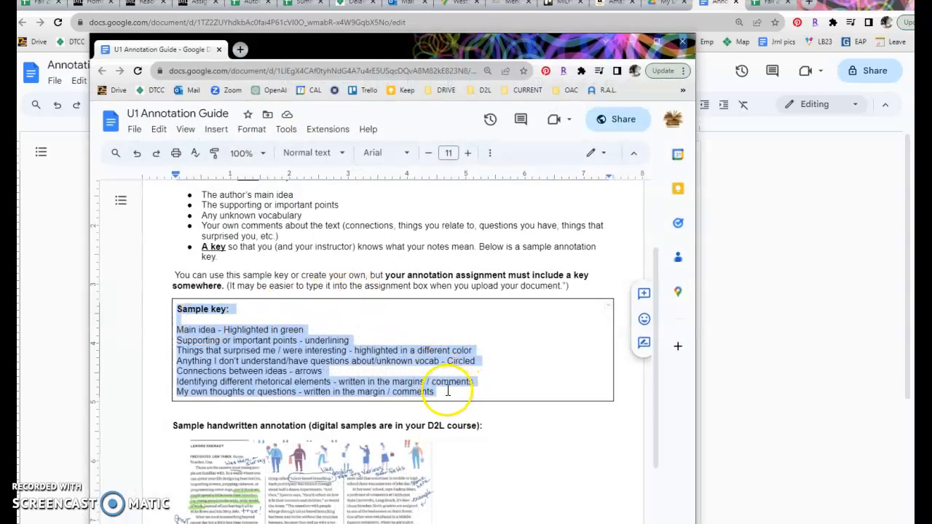
{"action": "scroll", "coordinate": [499, 332], "scroll_direction": "up", "scroll_amount": 2}
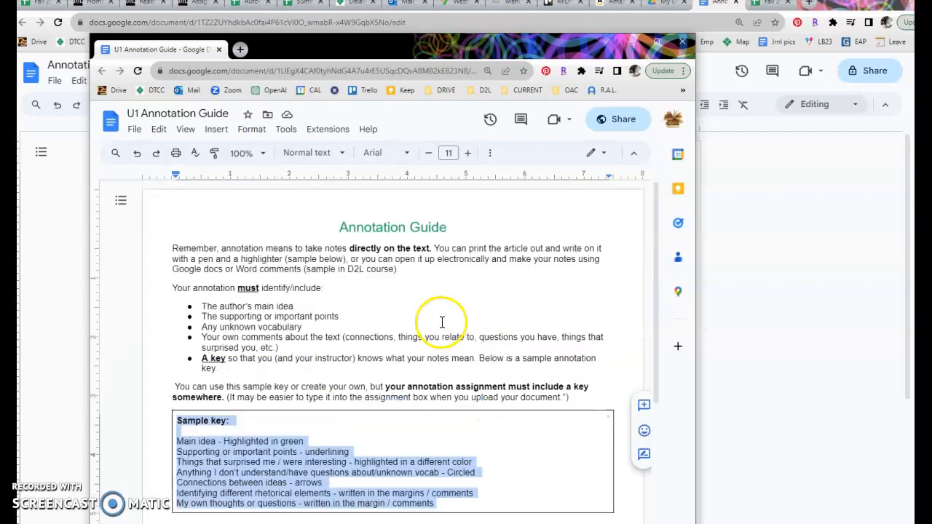
{"action": "scroll", "coordinate": [438, 291], "scroll_direction": "down", "scroll_amount": 4}
{"action": "scroll", "coordinate": [437, 312], "scroll_direction": "up", "scroll_amount": 2}
{"action": "right_click", "coordinate": [227, 354]}
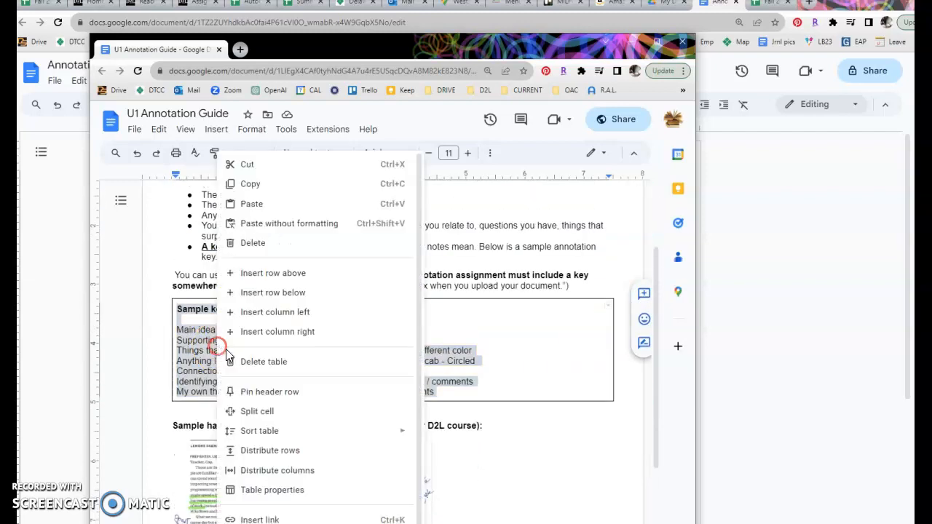
{"action": "left_click", "coordinate": [249, 183]}
Paste the sample key at the very start of the Annotation Sample document, above the ProQuest link line.
{"action": "left_click", "coordinate": [628, 46]}
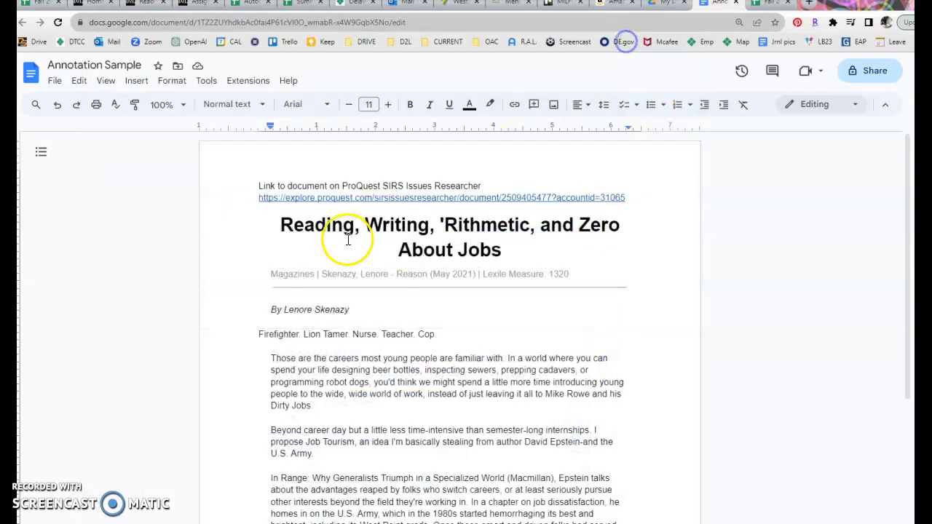
{"action": "left_click", "coordinate": [253, 184]}
{"action": "key", "text": "ctrl+v"}
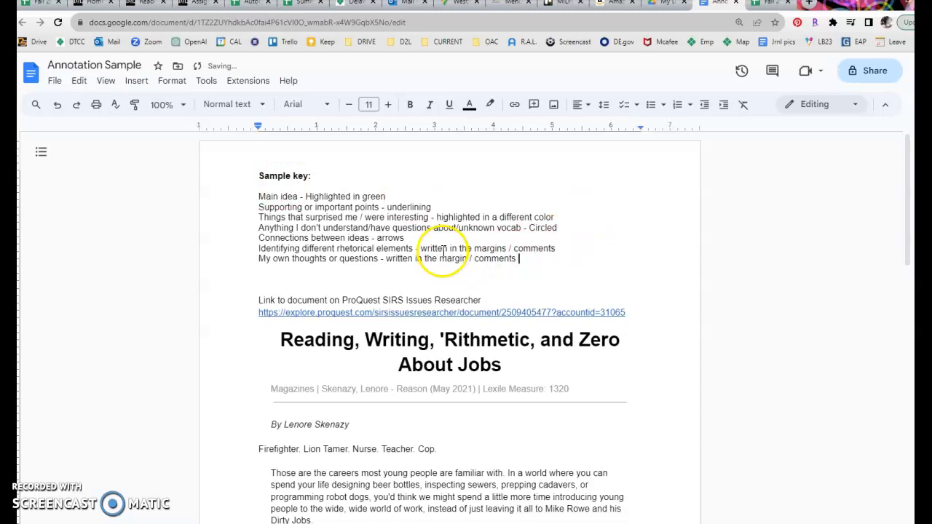
In the key, mark surprising or interesting things as "highlighted in purple" and unclear points or unknown vocab as "highlighted in blue".
{"action": "left_click_drag", "start_coordinate": [565, 230], "coordinate": [525, 228]}
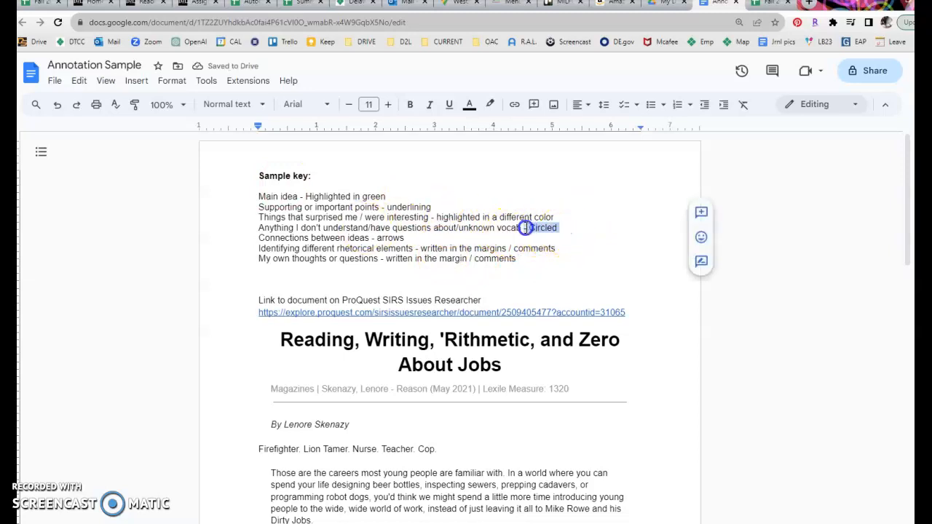
{"action": "left_click_drag", "start_coordinate": [405, 238], "coordinate": [379, 234]}
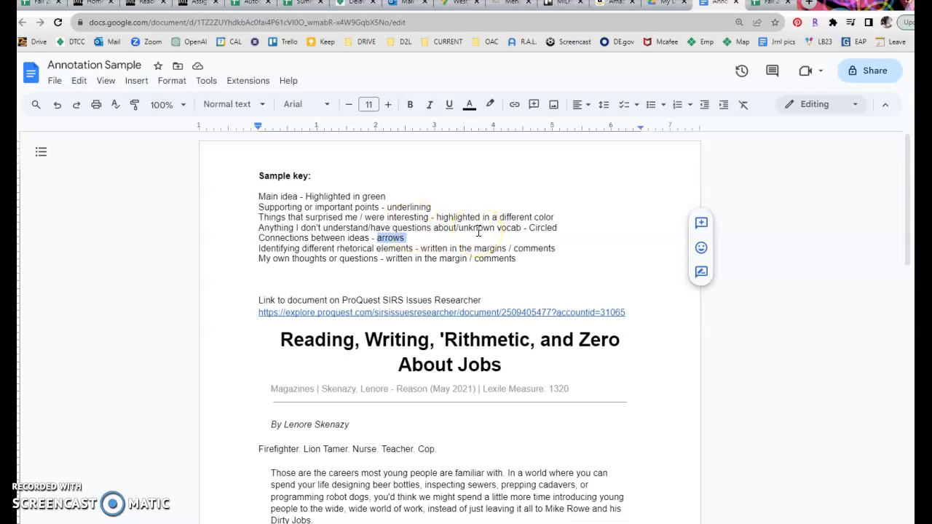
{"action": "left_click", "coordinate": [569, 225]}
{"action": "left_click_drag", "start_coordinate": [552, 217], "coordinate": [499, 217]}
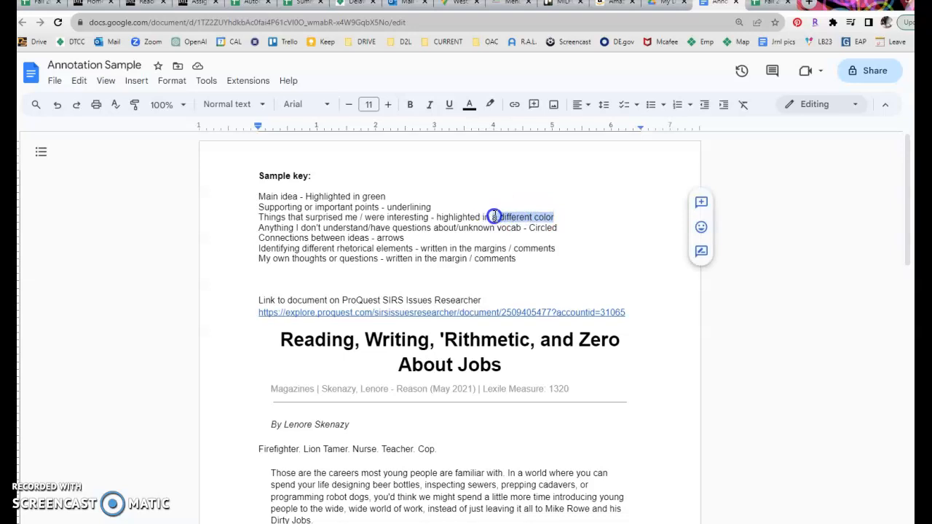
{"action": "type", "text": "purpl"}
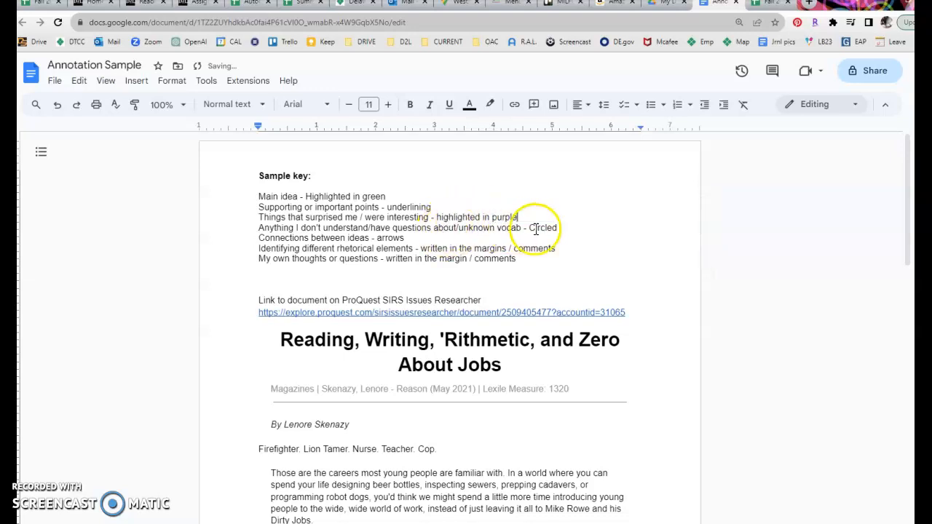
{"action": "left_click_drag", "start_coordinate": [558, 228], "coordinate": [525, 227]}
{"action": "type", "text": "highlighted in blue"}
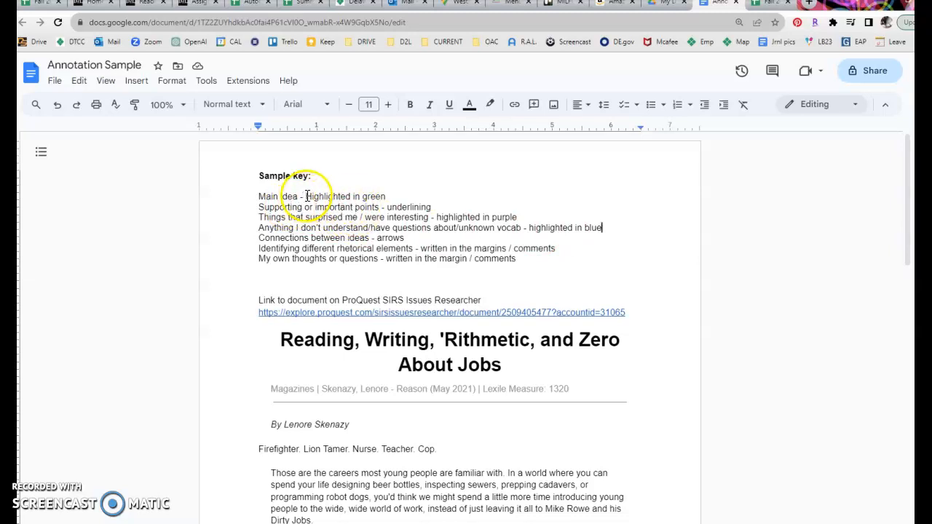
Highlight "a little less time-intensive than semester-long internships. I propose Job Tourism" in bright green as the main idea.
{"action": "left_click_drag", "start_coordinate": [306, 196], "coordinate": [386, 197]}
{"action": "scroll", "coordinate": [437, 292], "scroll_direction": "down", "scroll_amount": 5}
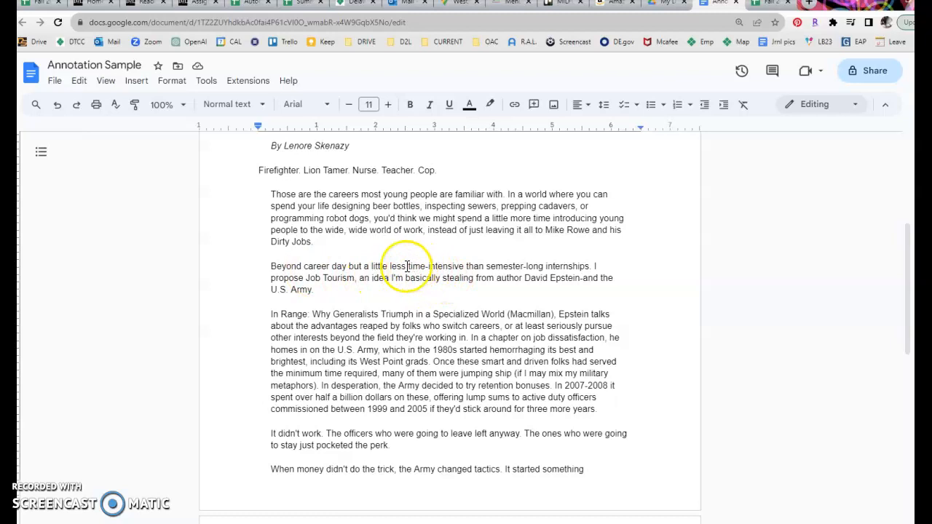
{"action": "left_click_drag", "start_coordinate": [368, 269], "coordinate": [415, 279]}
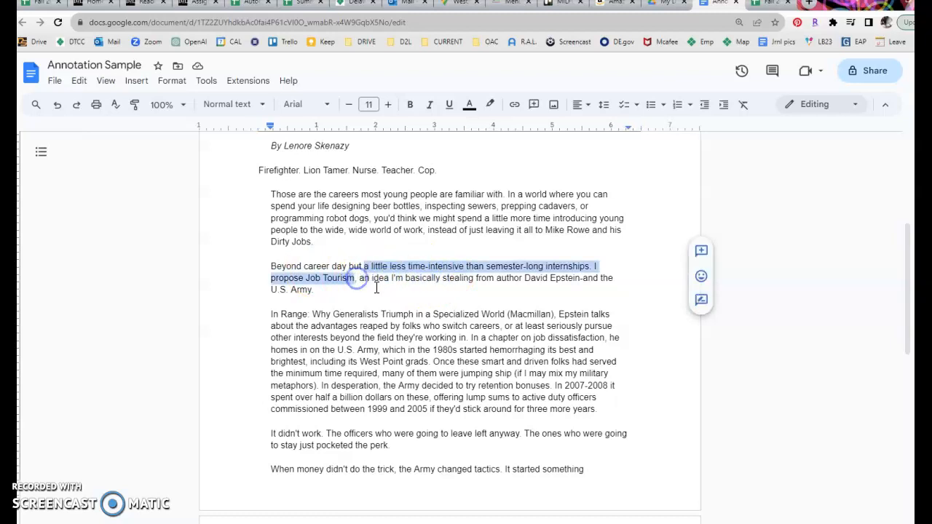
{"action": "left_click", "coordinate": [490, 104]}
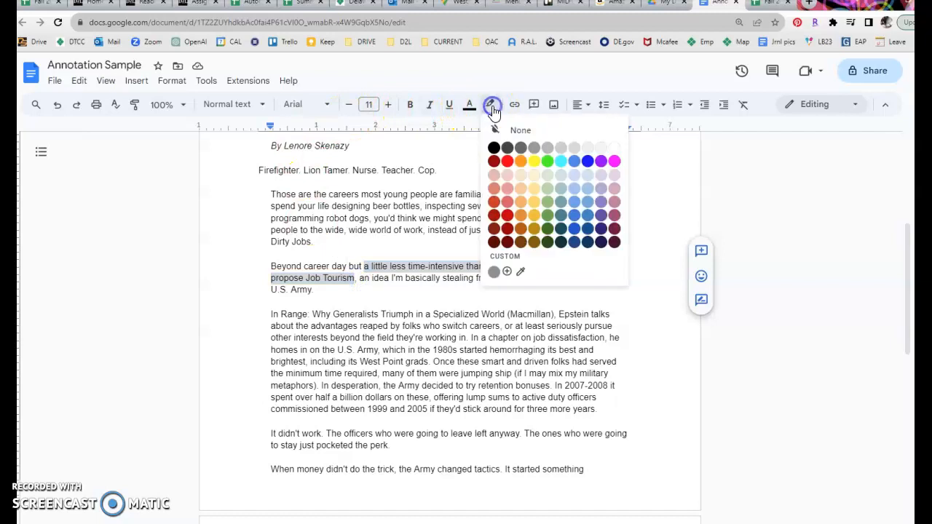
{"action": "left_click", "coordinate": [549, 161]}
{"action": "left_click", "coordinate": [393, 313]}
Underline "you'd think we might spend a little more time introducing young people to the wide, wide world of work," as a supporting point.
{"action": "scroll", "coordinate": [457, 298], "scroll_direction": "up", "scroll_amount": 3}
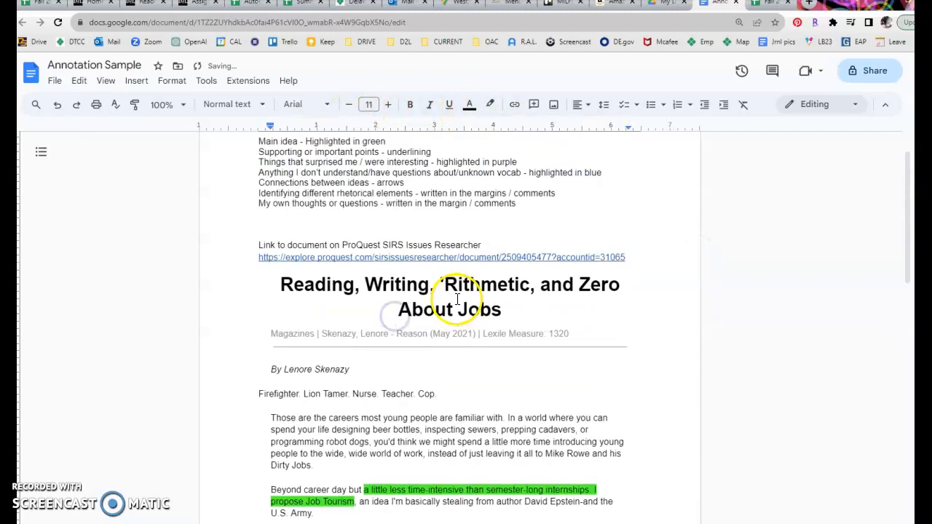
{"action": "scroll", "coordinate": [424, 231], "scroll_direction": "down", "scroll_amount": 2}
{"action": "scroll", "coordinate": [424, 231], "scroll_direction": "down", "scroll_amount": 3}
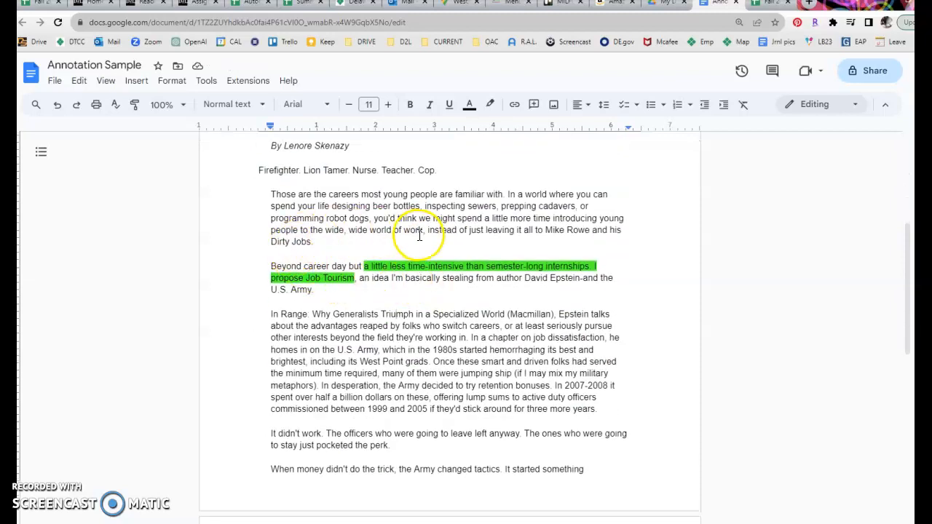
{"action": "left_click_drag", "start_coordinate": [374, 218], "coordinate": [426, 233]}
{"action": "left_click", "coordinate": [450, 104]}
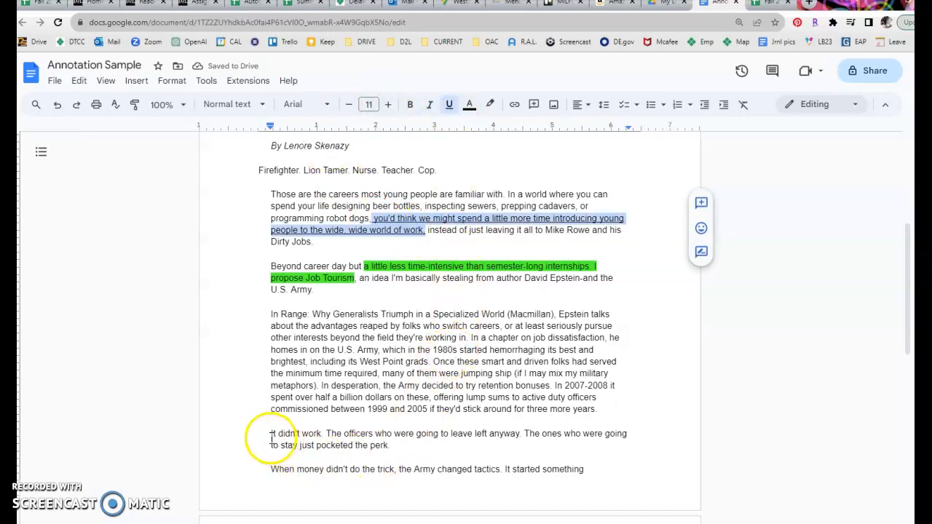
Underline "the advantages reaped by folks who switch careers" in the paragraph beginning "In Range".
{"action": "left_click", "coordinate": [269, 330]}
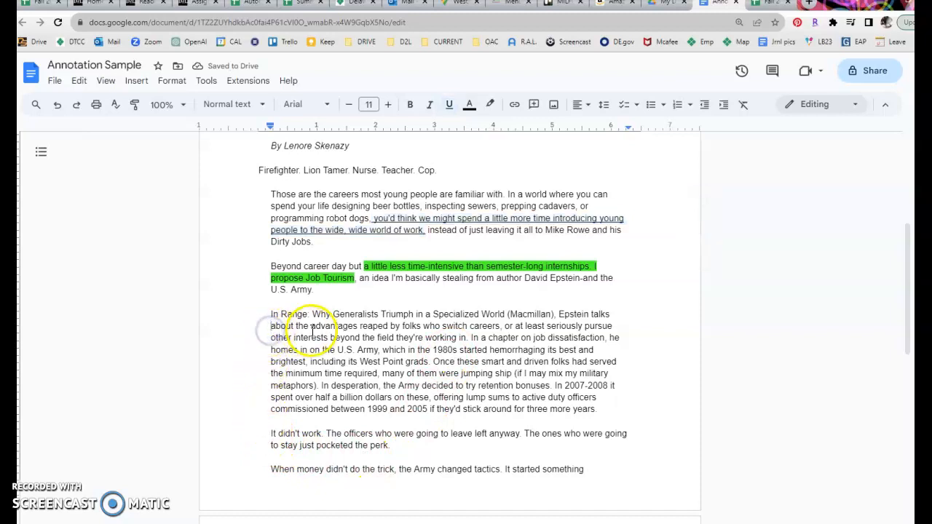
{"action": "left_click_drag", "start_coordinate": [295, 326], "coordinate": [502, 326]}
{"action": "left_click", "coordinate": [449, 104]}
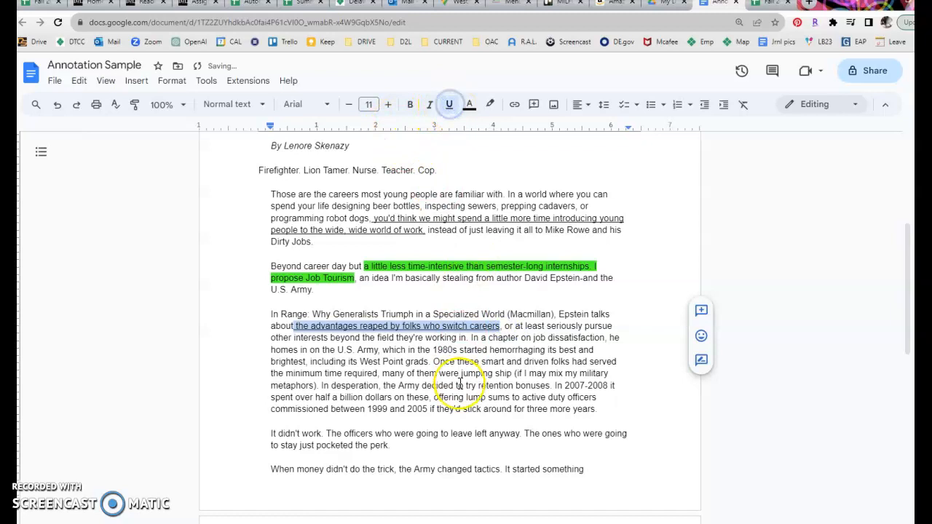
Highlight the sentence "It didn't work." in light purple to match the key's entry for surprising points.
{"action": "scroll", "coordinate": [460, 383], "scroll_direction": "up", "scroll_amount": 4}
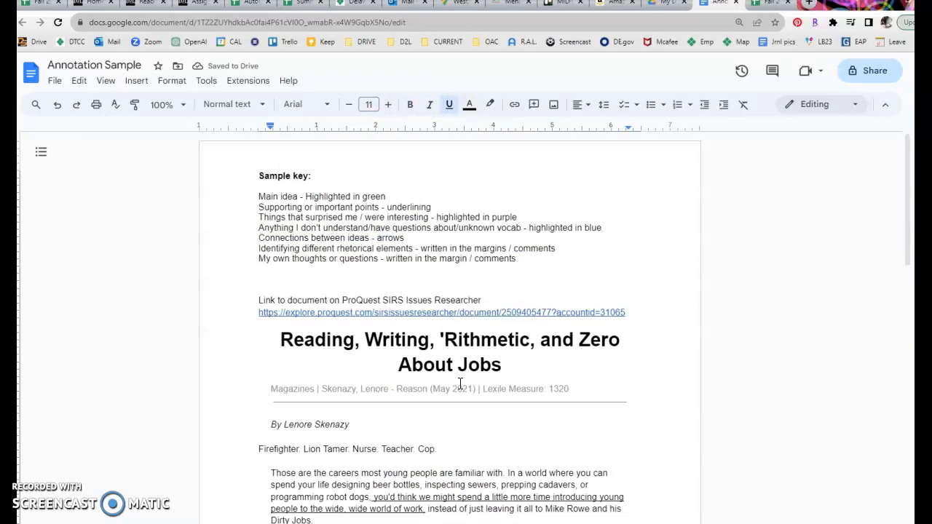
{"action": "scroll", "coordinate": [502, 313], "scroll_direction": "down", "scroll_amount": 4}
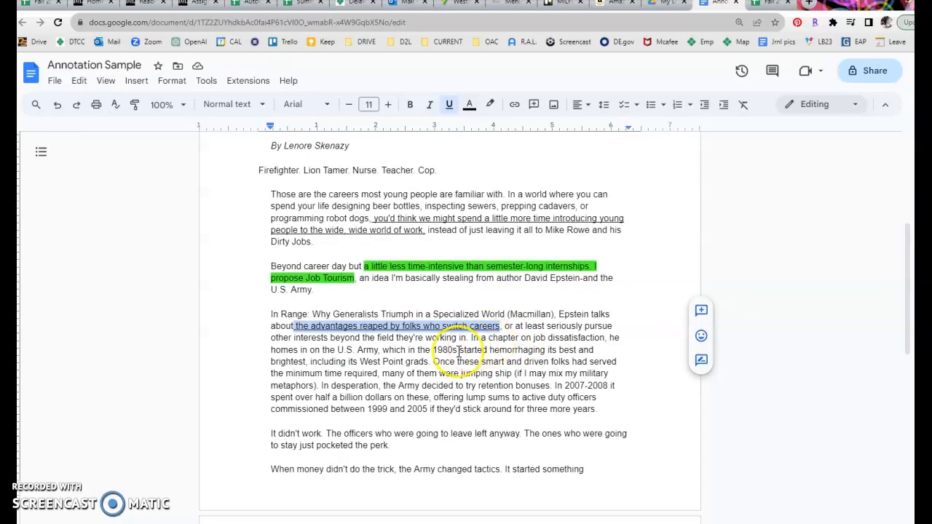
{"action": "left_click_drag", "start_coordinate": [273, 433], "coordinate": [322, 434]}
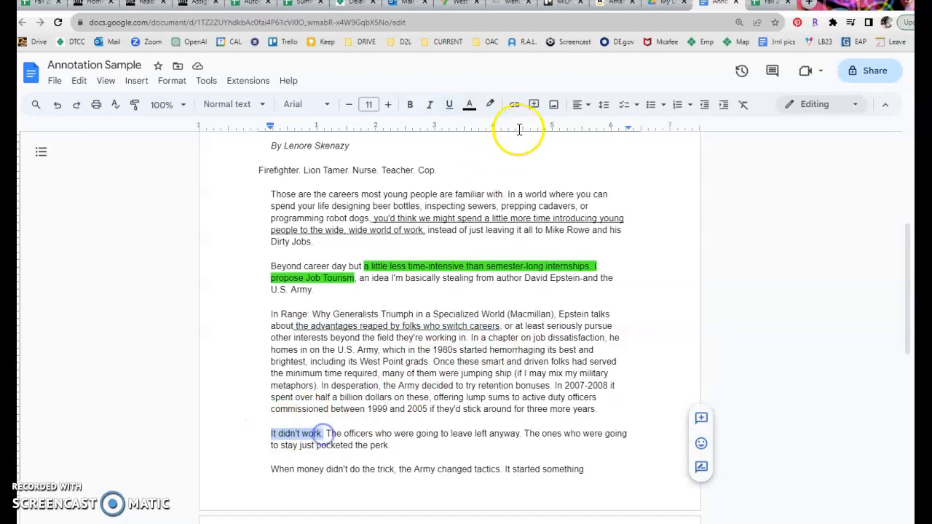
{"action": "scroll", "coordinate": [526, 141], "scroll_direction": "up", "scroll_amount": 3}
{"action": "scroll", "coordinate": [522, 195], "scroll_direction": "up", "scroll_amount": 2}
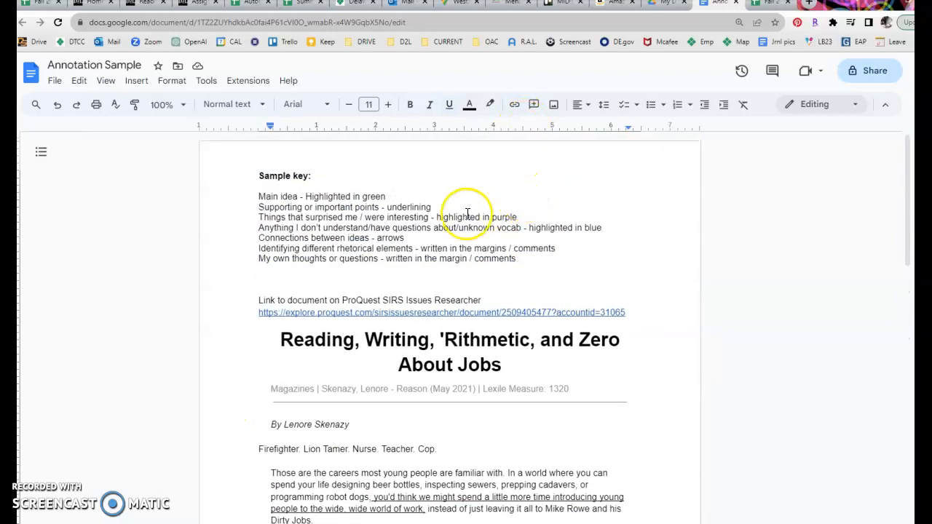
{"action": "left_click", "coordinate": [490, 104]}
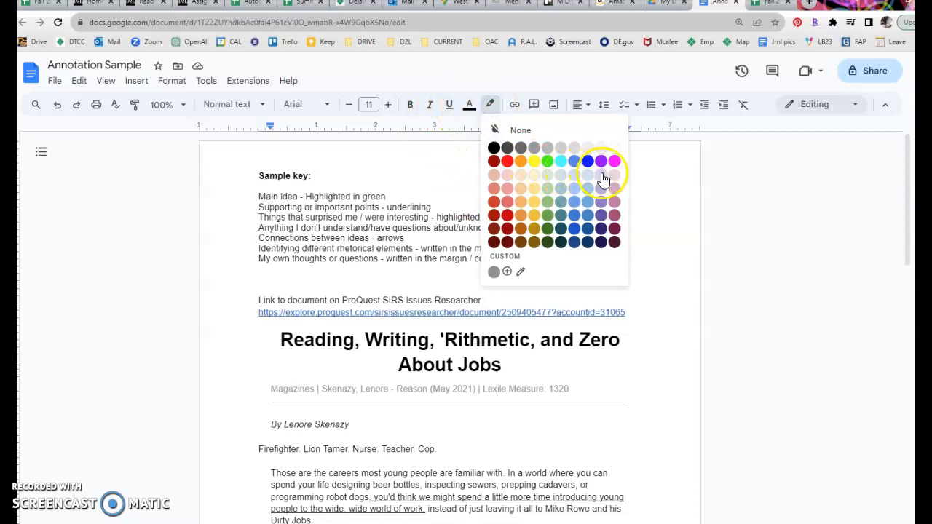
{"action": "left_click", "coordinate": [601, 198]}
{"action": "scroll", "coordinate": [599, 189], "scroll_direction": "down", "scroll_amount": 4}
{"action": "left_click_drag", "start_coordinate": [271, 433], "coordinate": [323, 433]}
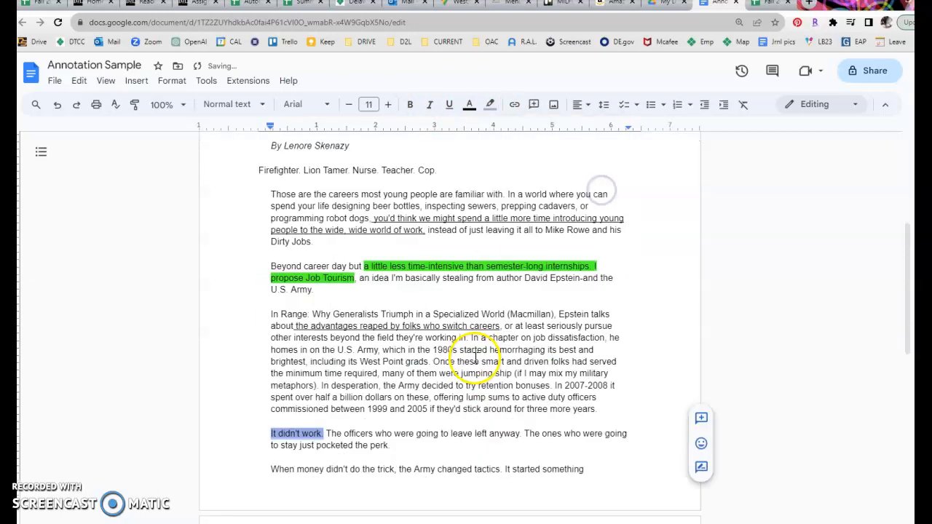
In the key, replace "arrows" with "Text in blue" for connections between ideas.
{"action": "scroll", "coordinate": [408, 327], "scroll_direction": "up", "scroll_amount": 3}
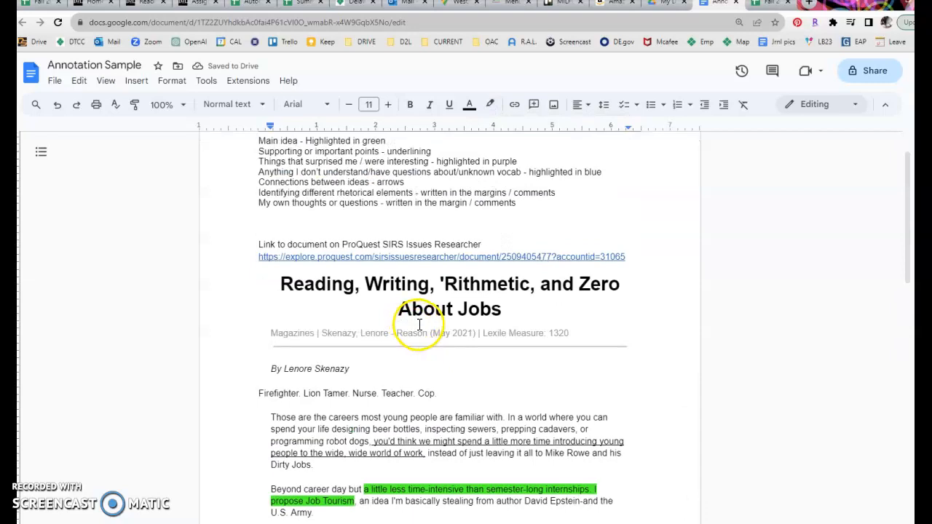
{"action": "left_click_drag", "start_coordinate": [405, 182], "coordinate": [377, 182]}
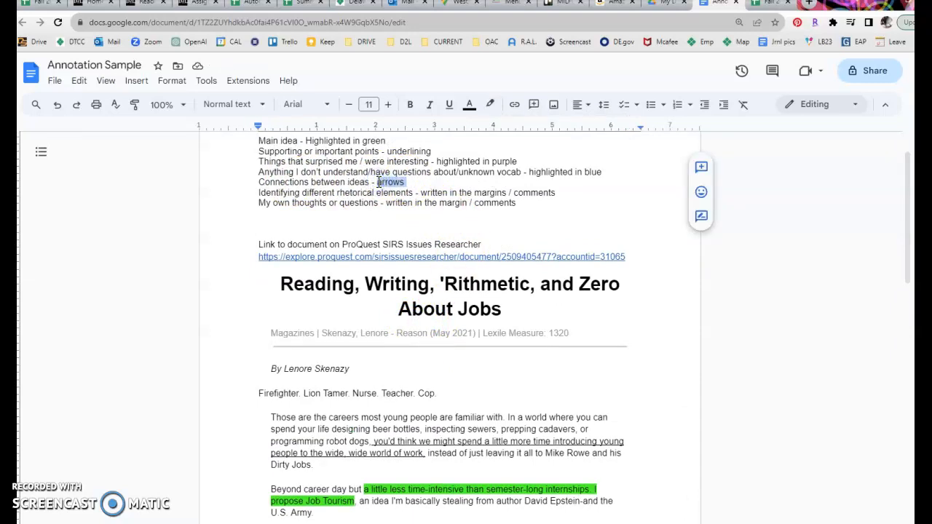
{"action": "key", "text": "BackSpace"}
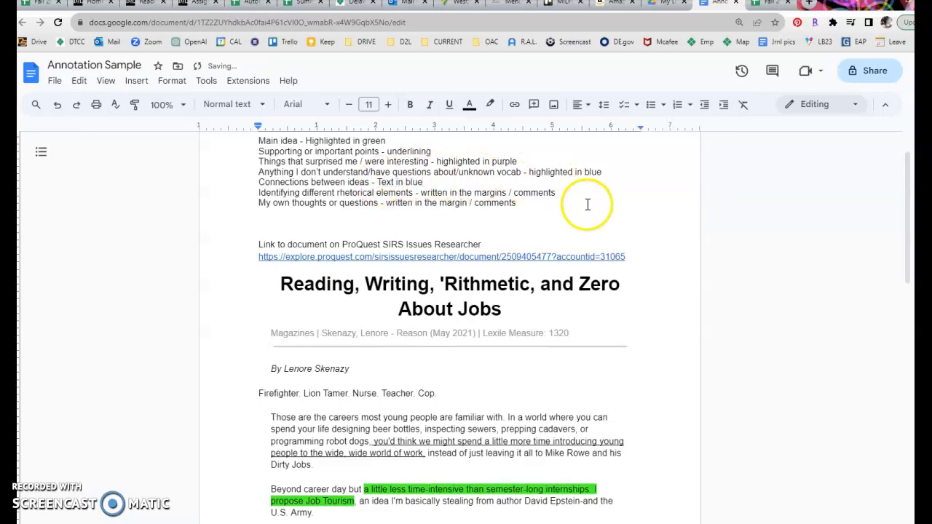
Color the text blue from the cited author's name through "and the U.S. Army." in the "Beyond career day" paragraph.
{"action": "scroll", "coordinate": [484, 200], "scroll_direction": "down", "scroll_amount": 3}
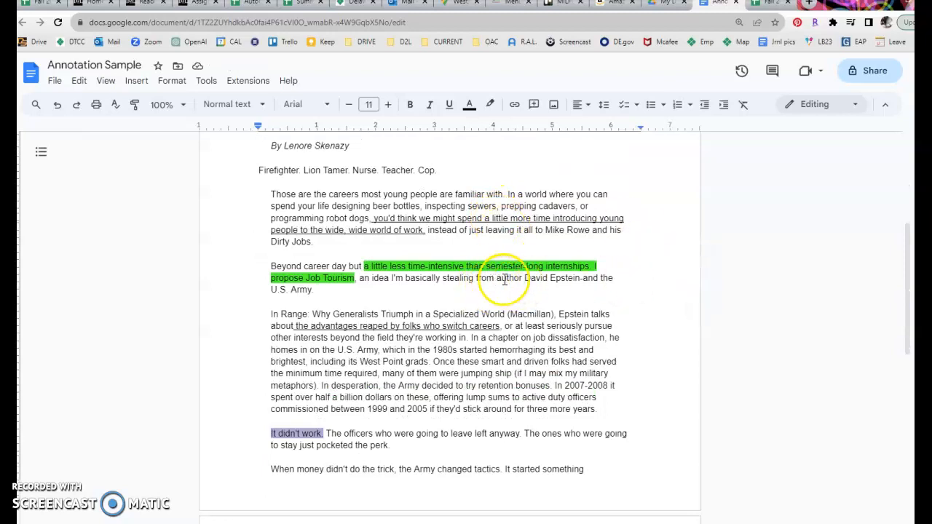
{"action": "left_click_drag", "start_coordinate": [522, 278], "coordinate": [580, 301]}
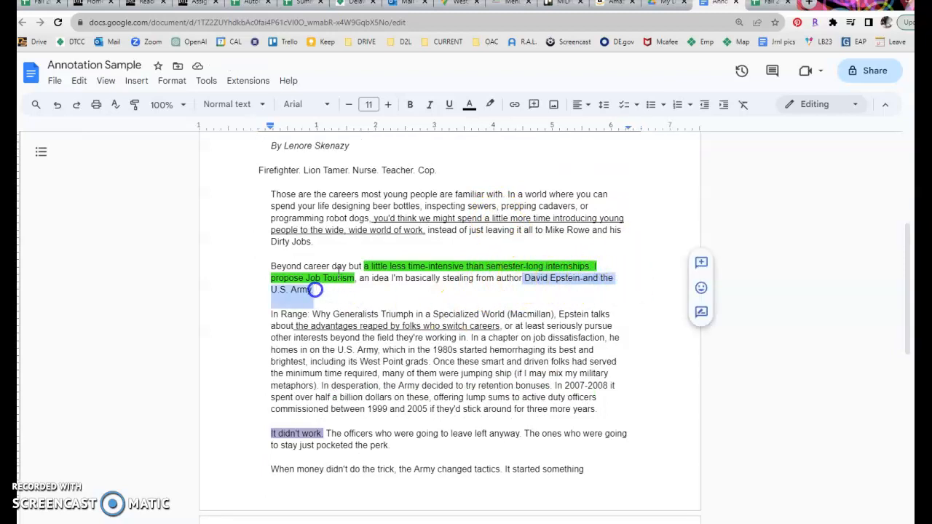
{"action": "left_click", "coordinate": [470, 106]}
{"action": "left_click", "coordinate": [565, 146]}
{"action": "left_click", "coordinate": [486, 339]}
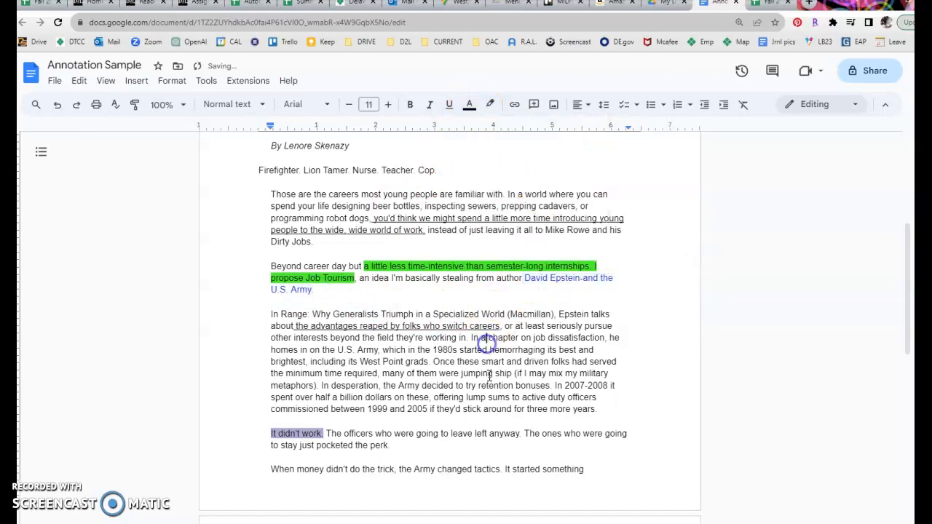
Color the passage from "U.S. Army, which in the 1980s" through "three more years." blue as a connected idea.
{"action": "left_click_drag", "start_coordinate": [337, 351], "coordinate": [550, 401]}
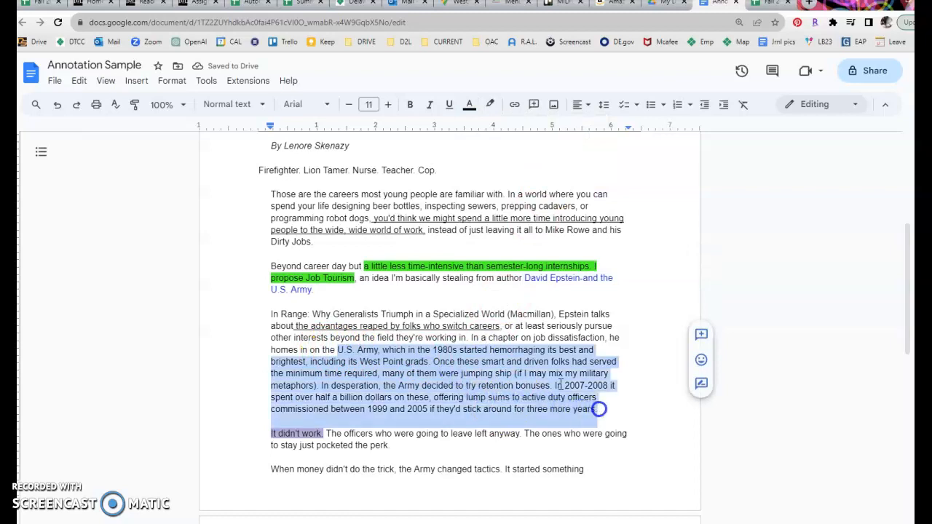
{"action": "left_click", "coordinate": [472, 109]}
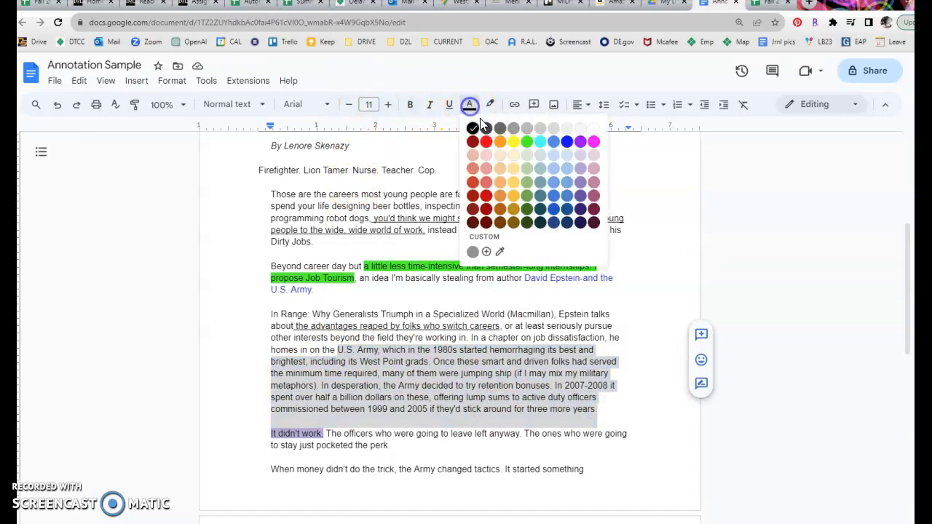
{"action": "left_click", "coordinate": [566, 141]}
{"action": "left_click", "coordinate": [412, 377]}
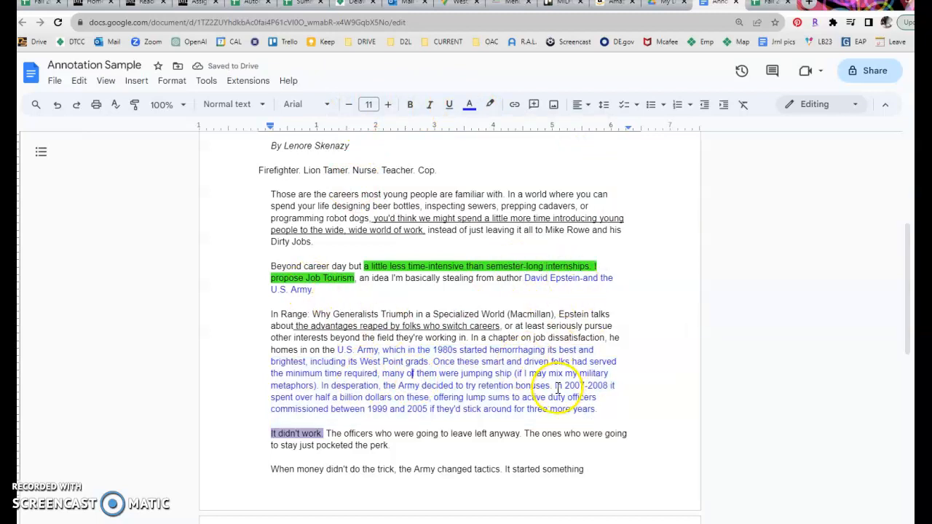
{"action": "scroll", "coordinate": [595, 337], "scroll_direction": "up", "scroll_amount": 3}
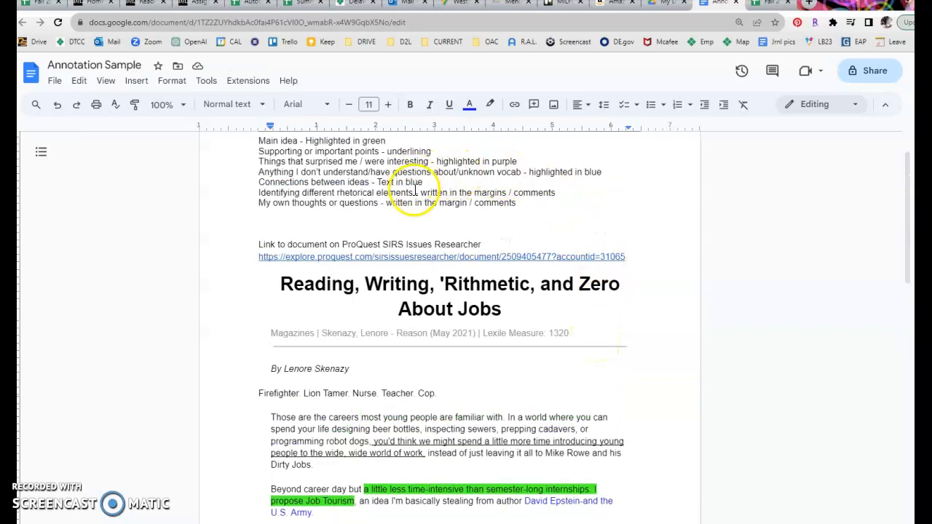
{"action": "scroll", "coordinate": [495, 364], "scroll_direction": "down", "scroll_amount": 4}
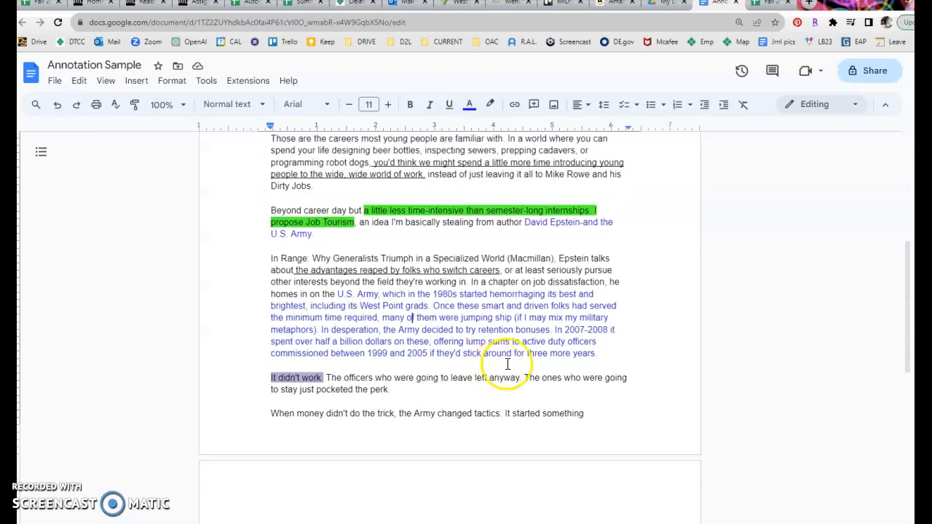
Highlight the word "hemorrhaging" in light blue to match the key's entry for unknown vocabulary.
{"action": "left_click_drag", "start_coordinate": [491, 297], "coordinate": [542, 297]}
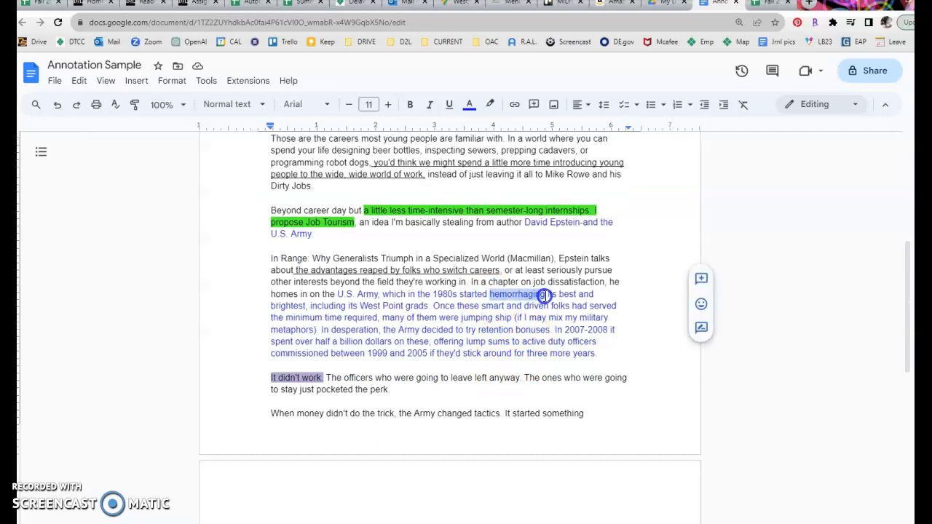
{"action": "left_click", "coordinate": [490, 104]}
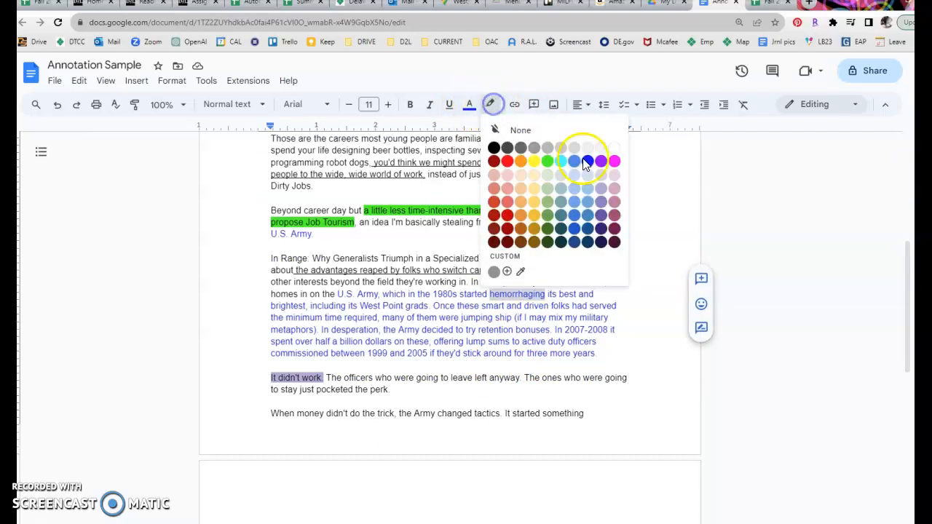
{"action": "left_click", "coordinate": [575, 201]}
{"action": "left_click", "coordinate": [529, 416]}
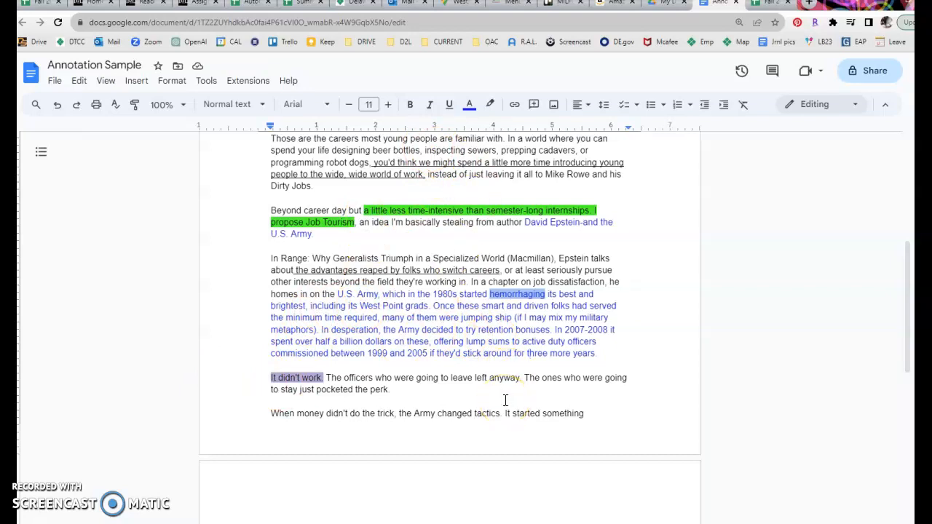
Shorten the annotation key's heading from "Sample key:" to "Key:".
{"action": "scroll", "coordinate": [513, 403], "scroll_direction": "up", "scroll_amount": 5}
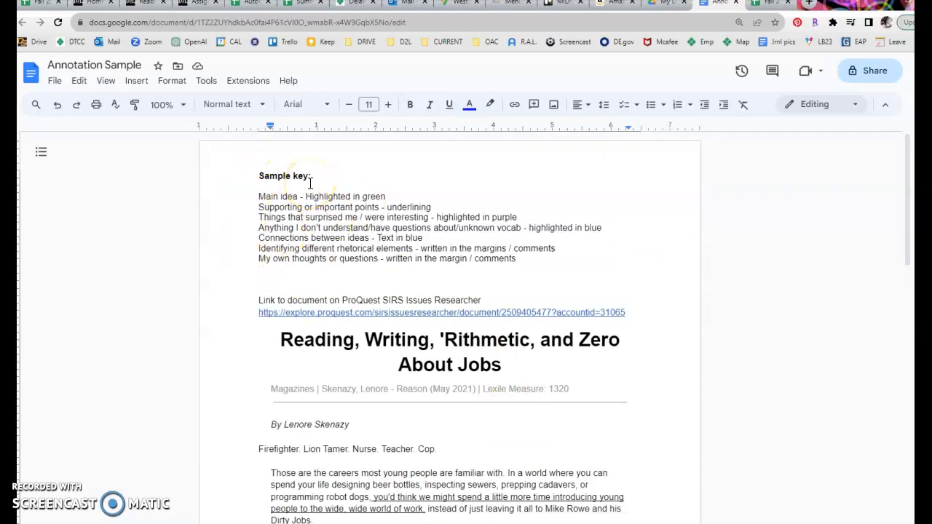
{"action": "left_click_drag", "start_coordinate": [289, 176], "coordinate": [255, 176]}
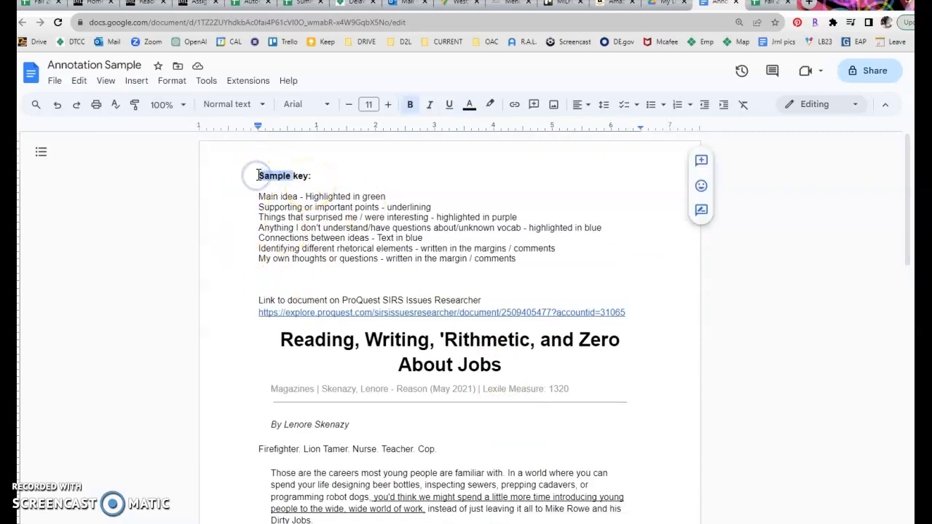
{"action": "key", "text": "BackSpace"}
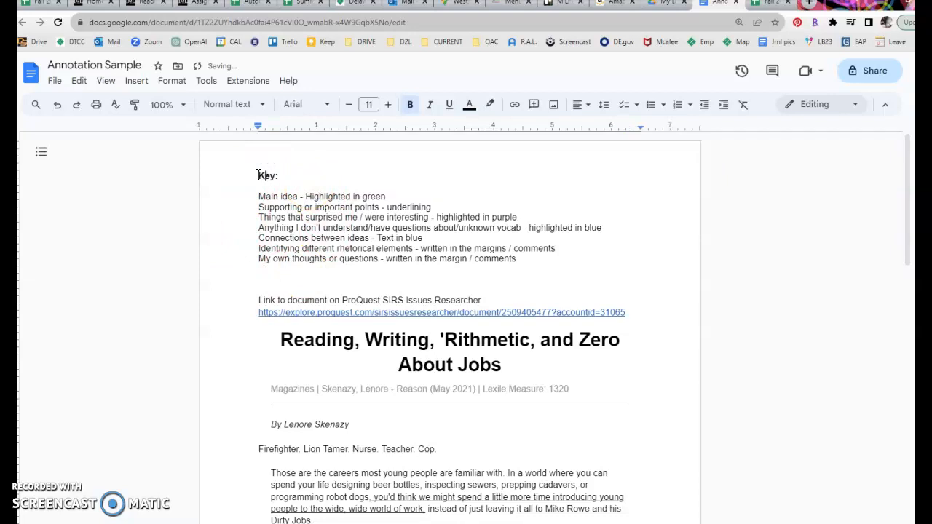
{"action": "scroll", "coordinate": [616, 302], "scroll_direction": "down", "scroll_amount": 4}
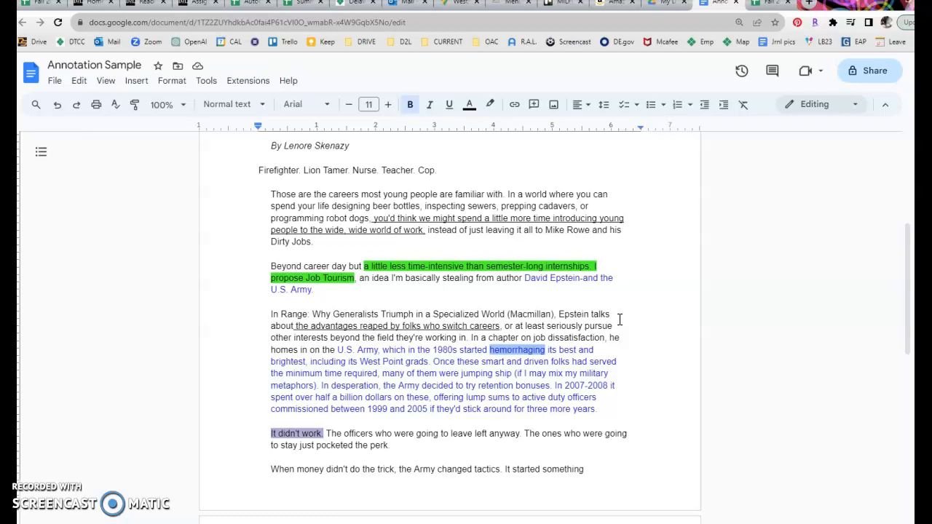
{"action": "double_click", "coordinate": [612, 315]}
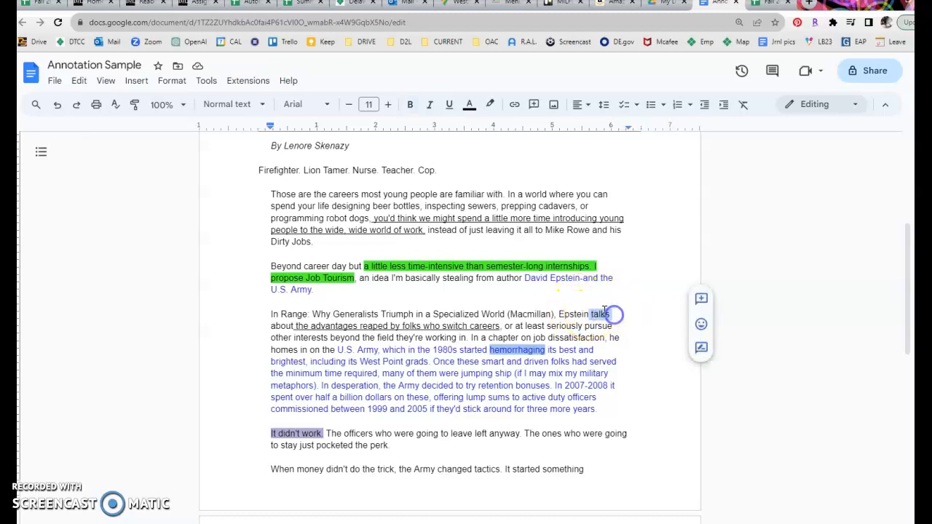
{"action": "left_click", "coordinate": [702, 299]}
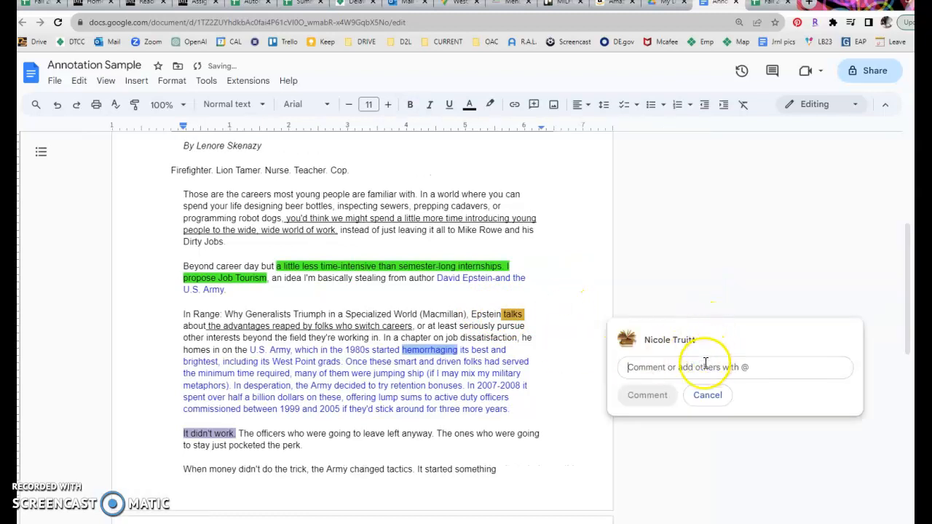
{"action": "left_click", "coordinate": [707, 397]}
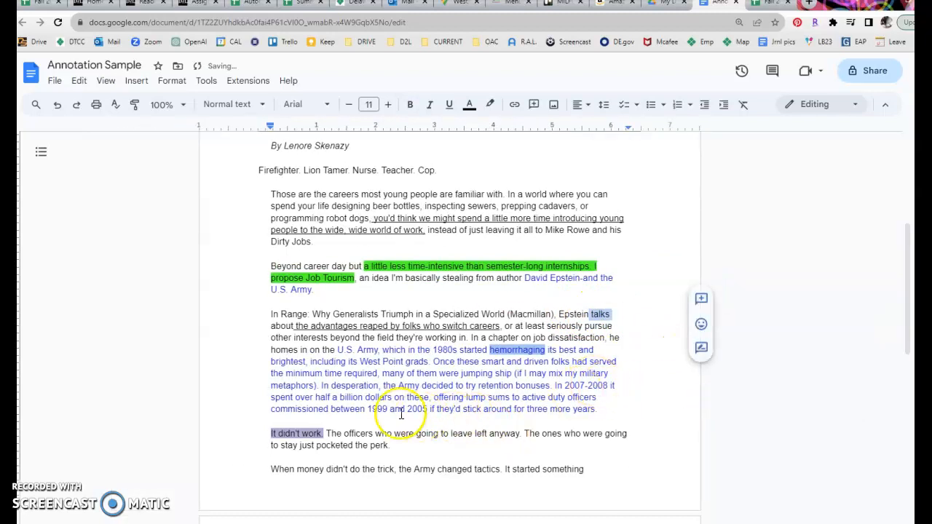
Add the comment "Did this work?" to the passage from "offering lump sums" through "three more years.".
{"action": "left_click_drag", "start_coordinate": [428, 397], "coordinate": [624, 413]}
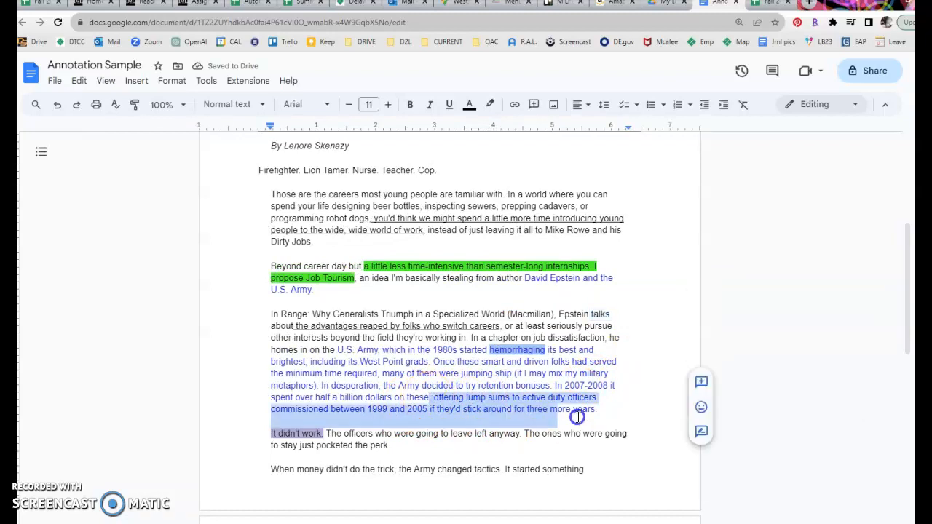
{"action": "left_click", "coordinate": [700, 386]}
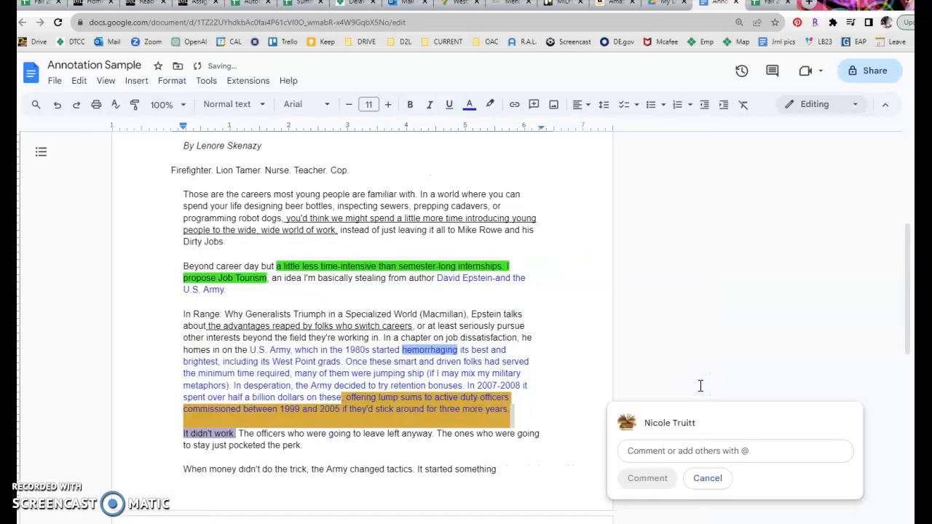
{"action": "type", "text": "Did this work?"}
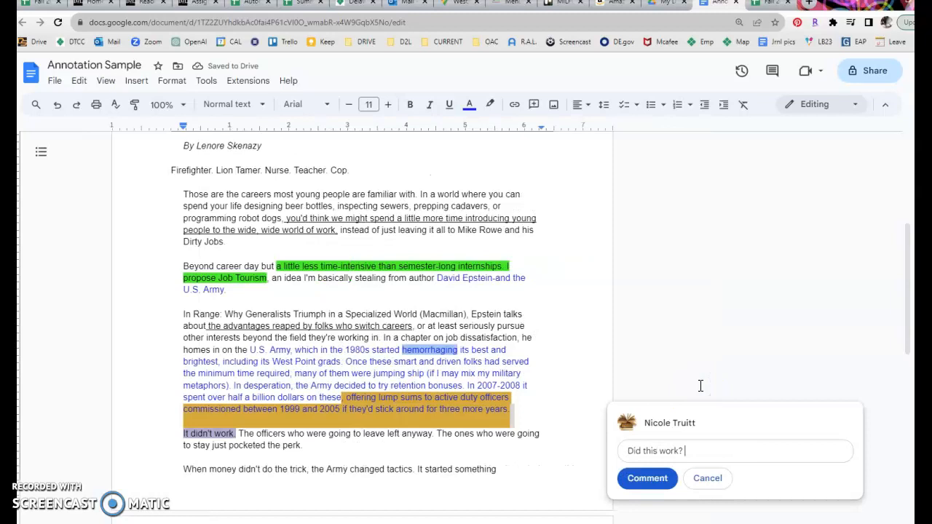
{"action": "left_click", "coordinate": [643, 476]}
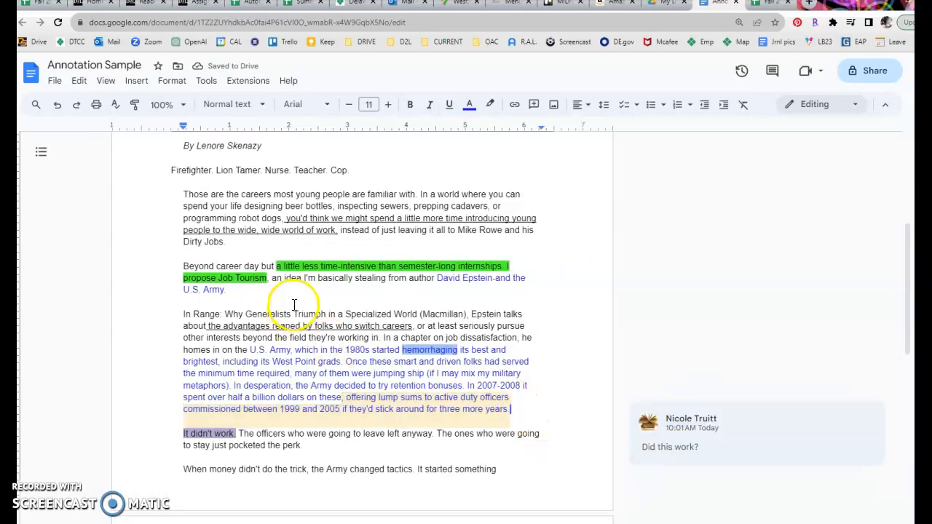
Insert the personal note "This is a great idea! I would love to do this" right after "I propose Job Tourism".
{"action": "left_click", "coordinate": [269, 280]}
{"action": "left_click", "coordinate": [271, 278]}
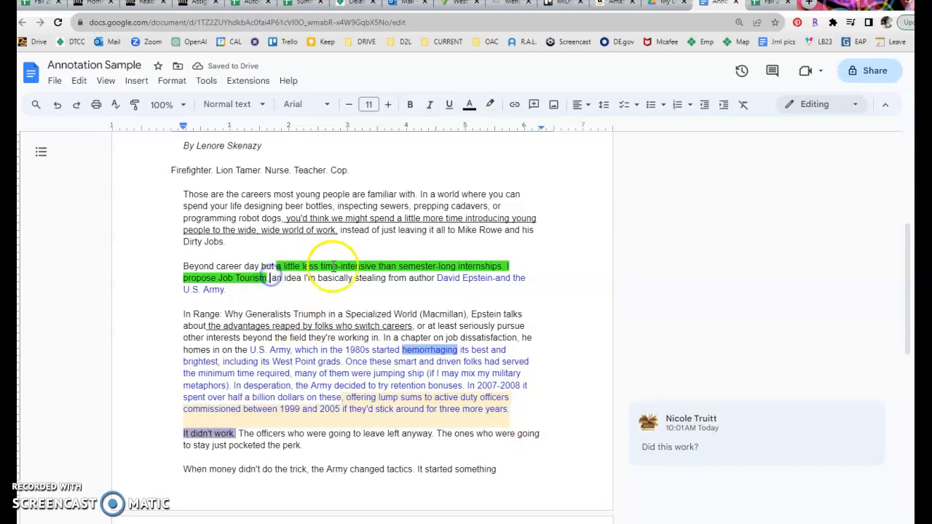
{"action": "key", "text": "BackSpace"}
{"action": "type", "text": ". This is a gre"}
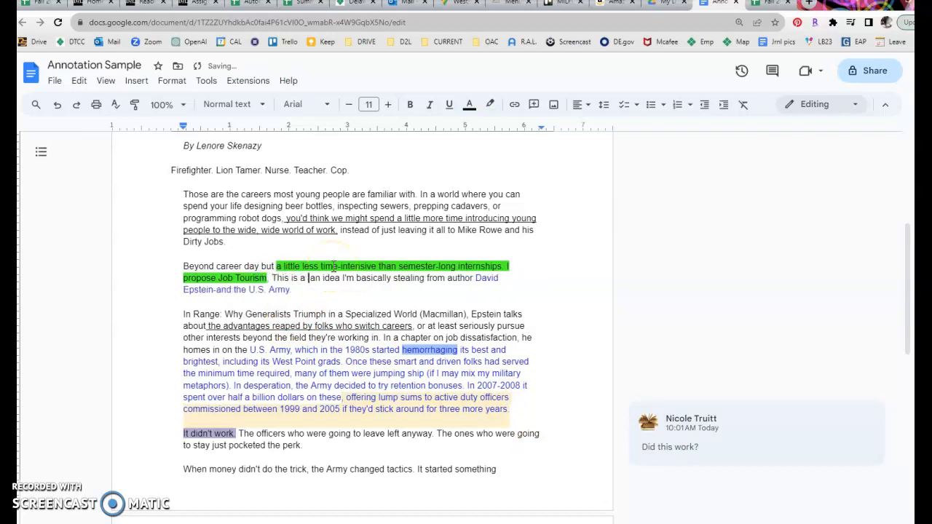
{"action": "type", "text": "at idea! I would l"}
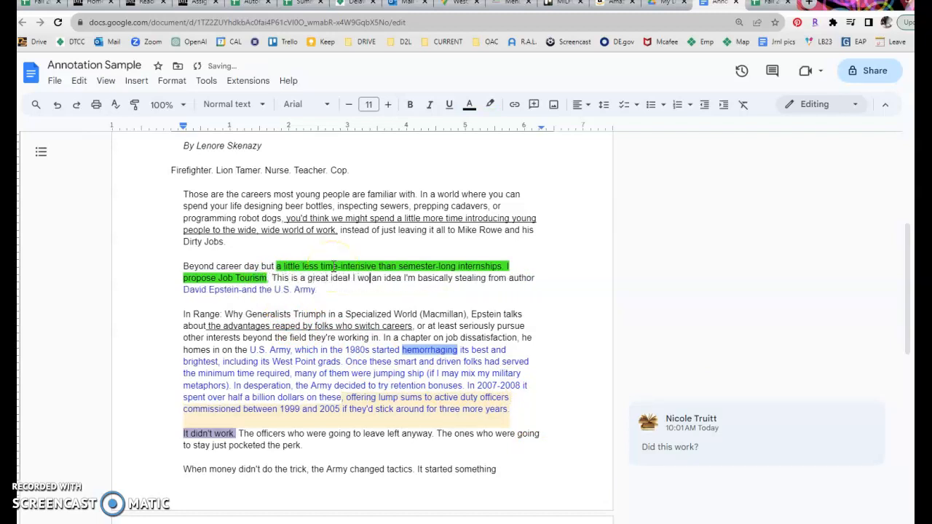
{"action": "type", "text": "ove to do this"}
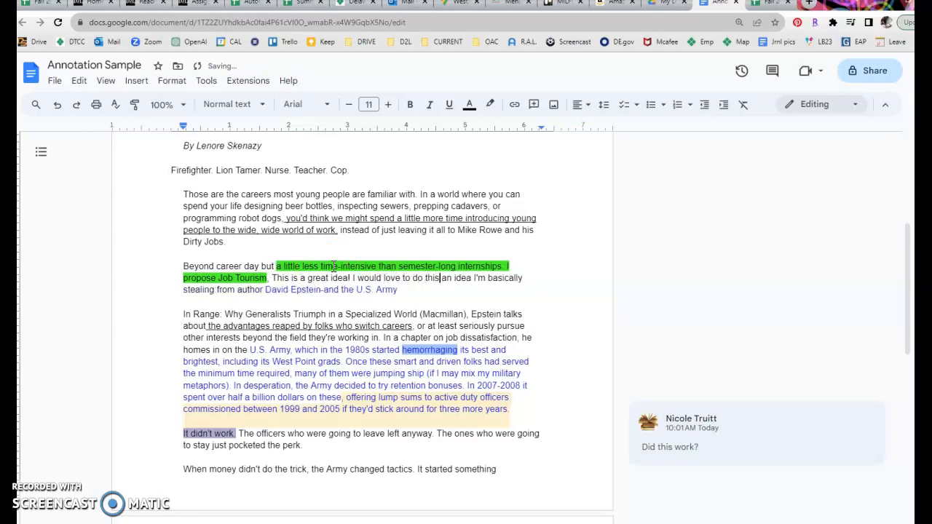
Format the inserted note "This is a great idea! I would love to do this" in the Rock Salt font with red text.
{"action": "left_click_drag", "start_coordinate": [471, 278], "coordinate": [310, 278]}
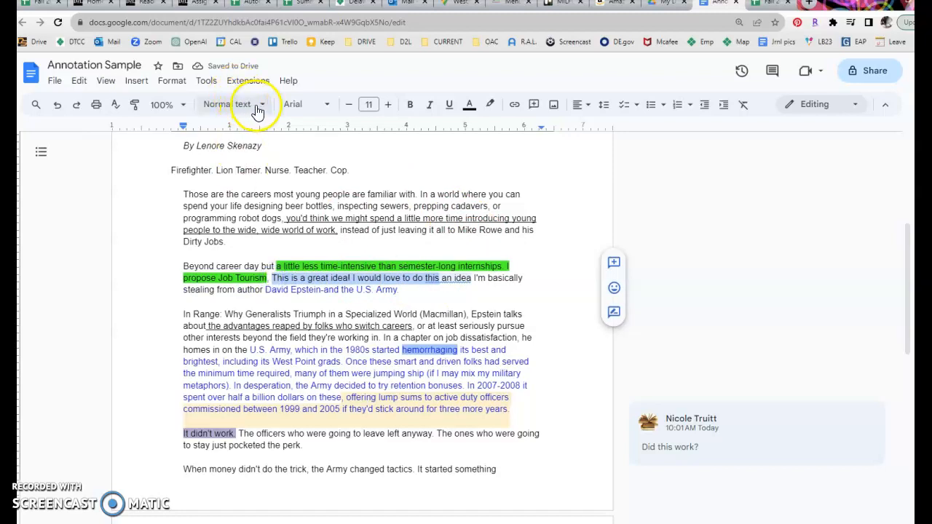
{"action": "left_click", "coordinate": [327, 106]}
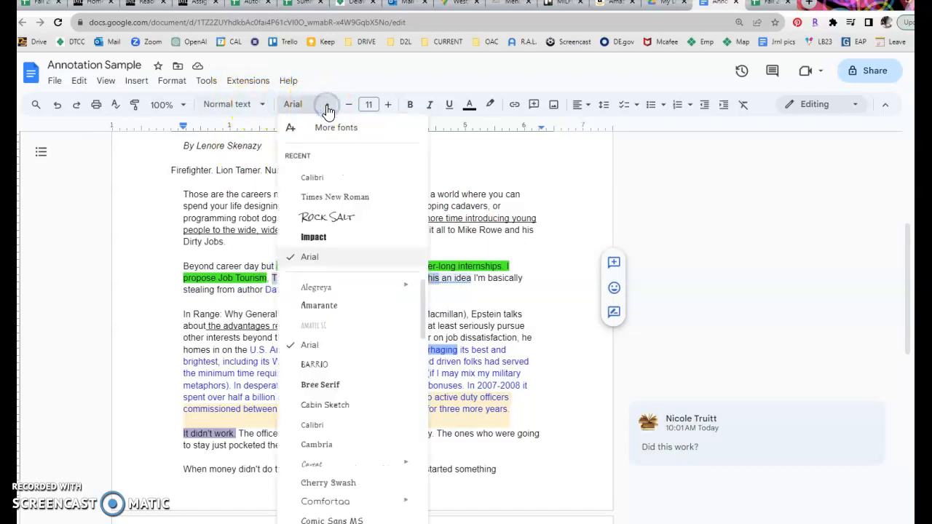
{"action": "left_click", "coordinate": [327, 217]}
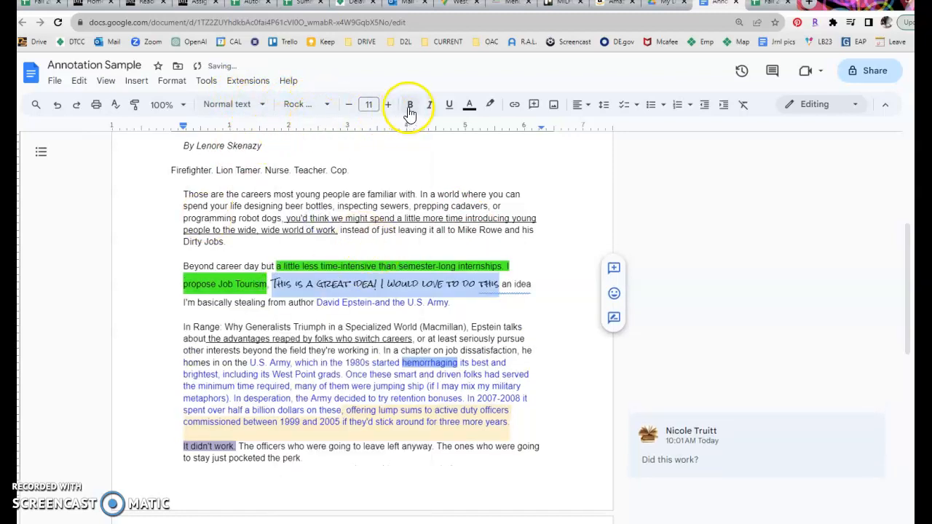
{"action": "left_click", "coordinate": [470, 104]}
{"action": "left_click", "coordinate": [488, 144]}
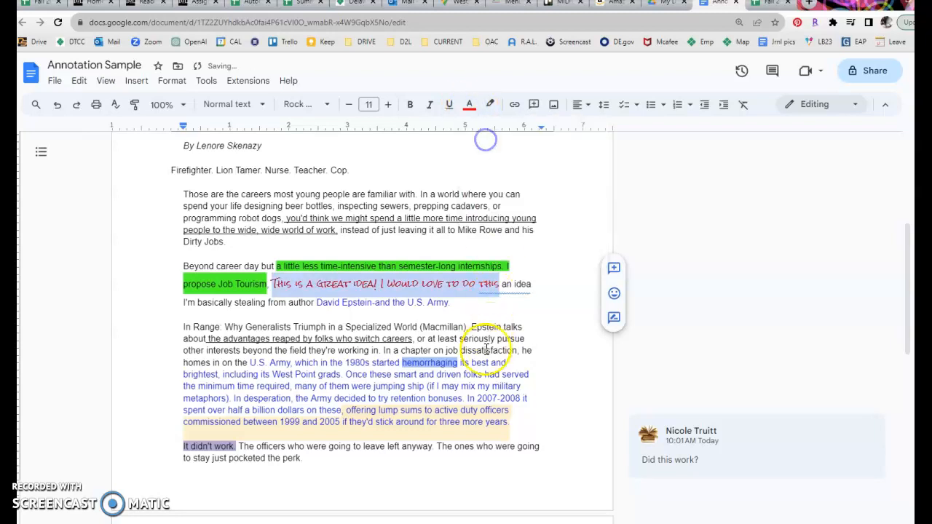
{"action": "left_click", "coordinate": [543, 328]}
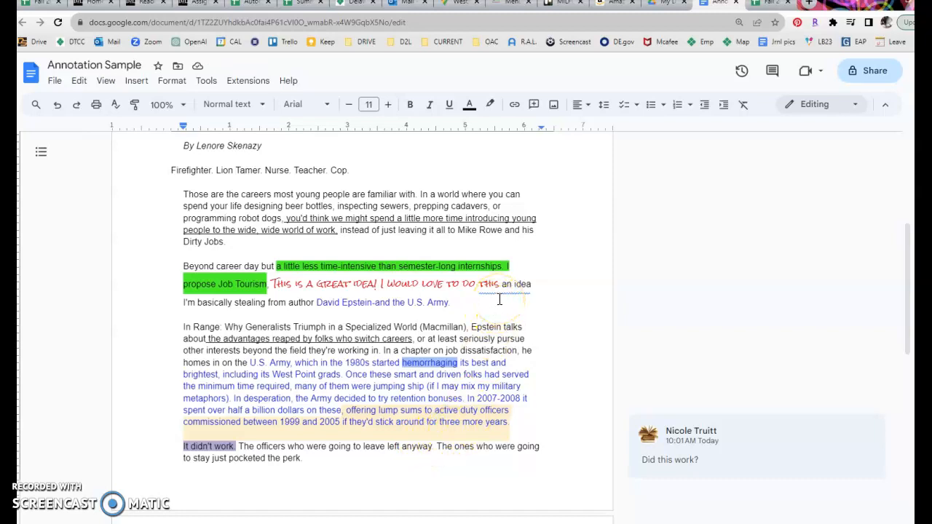
{"action": "scroll", "coordinate": [502, 306], "scroll_direction": "up", "scroll_amount": 2}
{"action": "scroll", "coordinate": [503, 307], "scroll_direction": "down", "scroll_amount": 2}
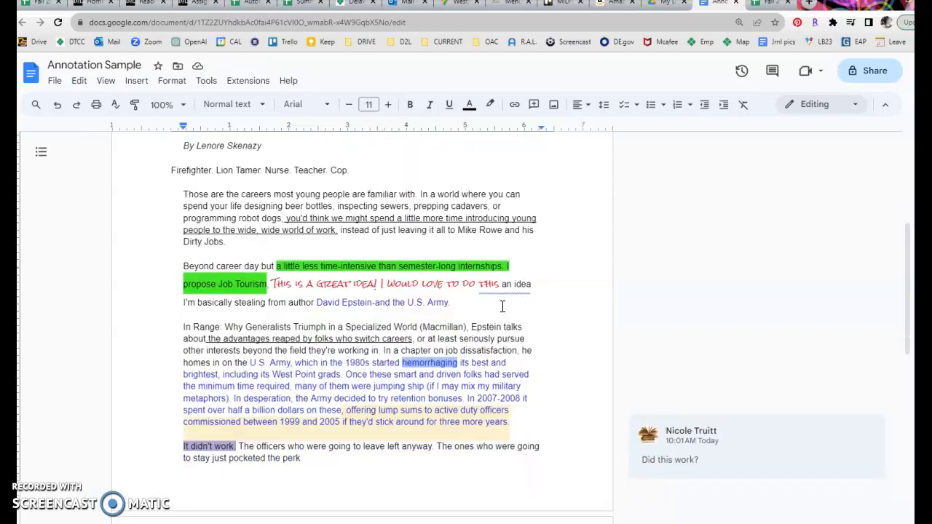
{"action": "scroll", "coordinate": [502, 306], "scroll_direction": "up", "scroll_amount": 5}
{"action": "left_click_drag", "start_coordinate": [166, 176], "coordinate": [435, 260]}
{"action": "scroll", "coordinate": [434, 291], "scroll_direction": "down", "scroll_amount": 5}
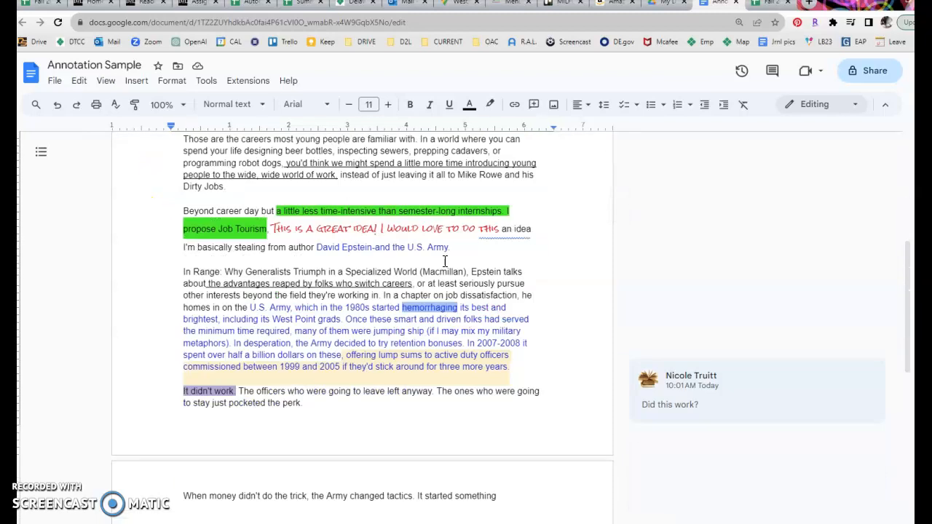
{"action": "scroll", "coordinate": [246, 187], "scroll_direction": "up", "scroll_amount": 3}
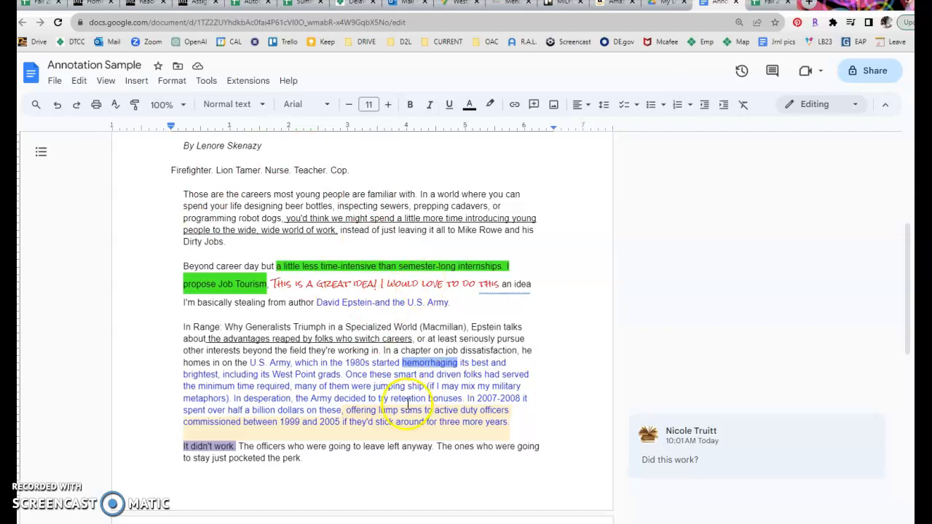